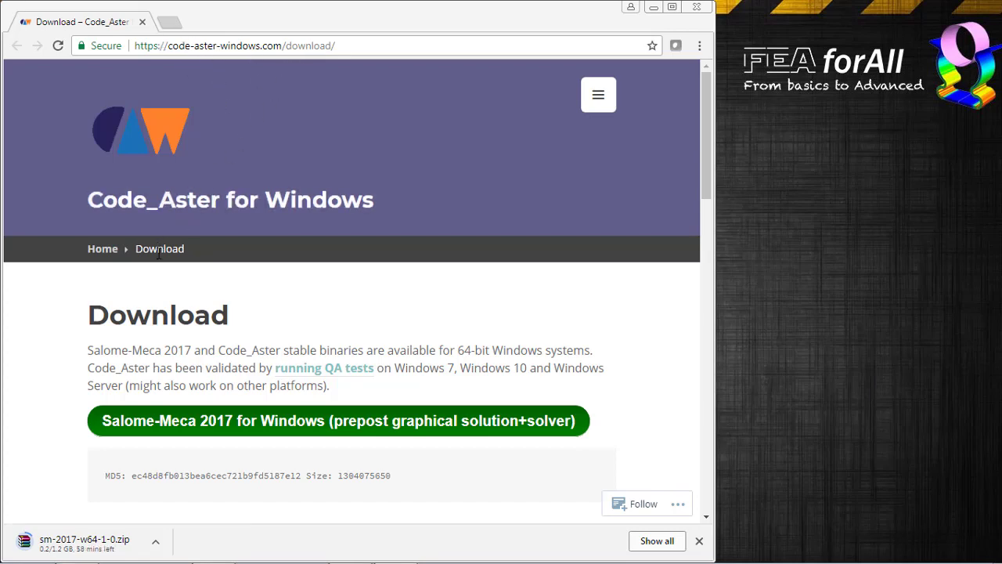
pyautogui.scroll(-2, 55, 406)
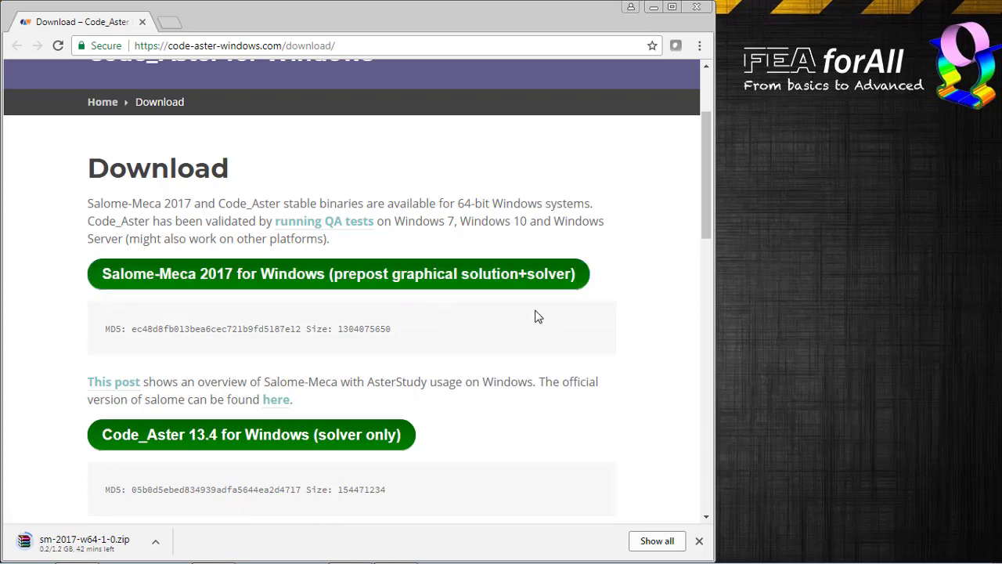
pyautogui.scroll(-2, 538, 316)
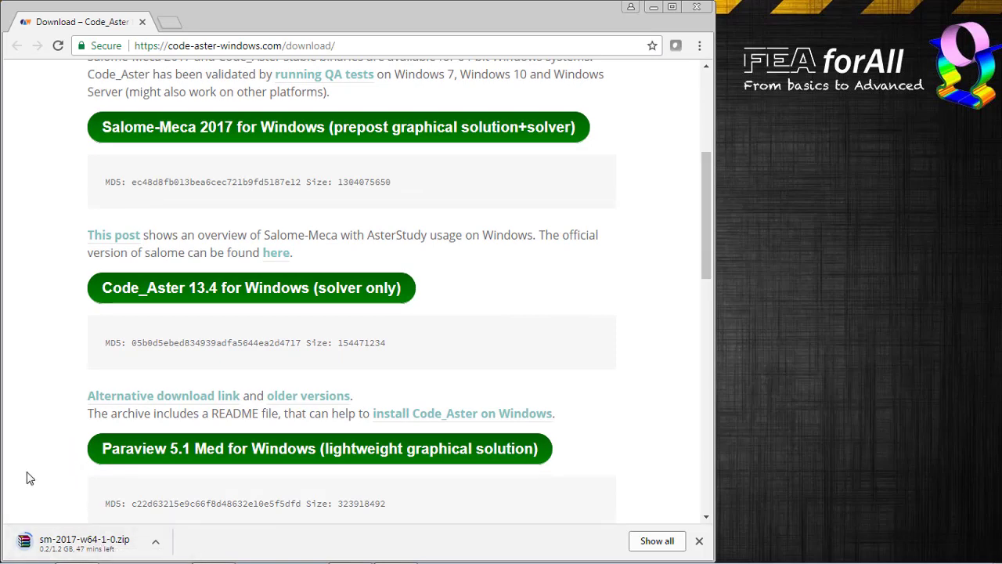
pyautogui.scroll(4, 141, 262)
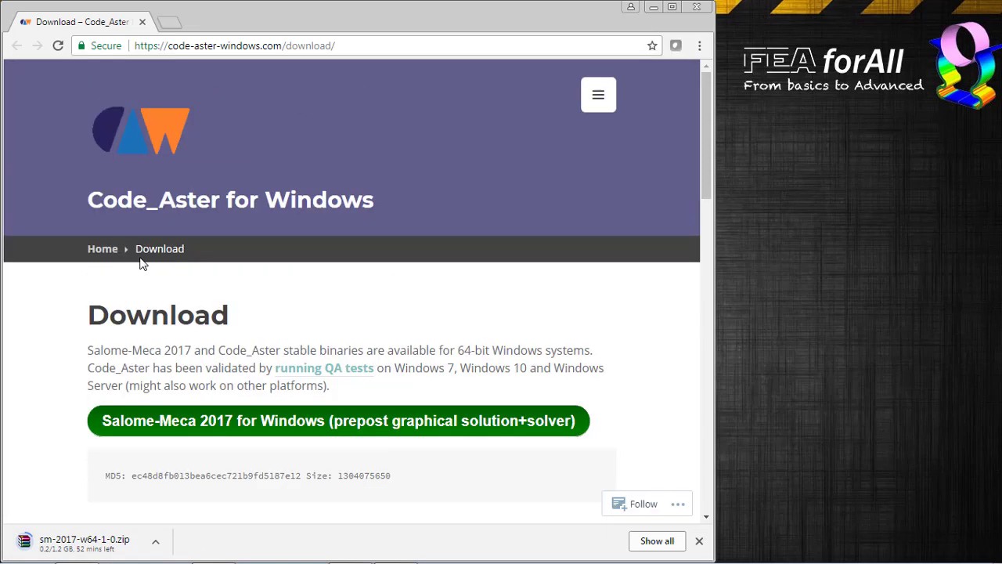
pyautogui.scroll(-1, 125, 278)
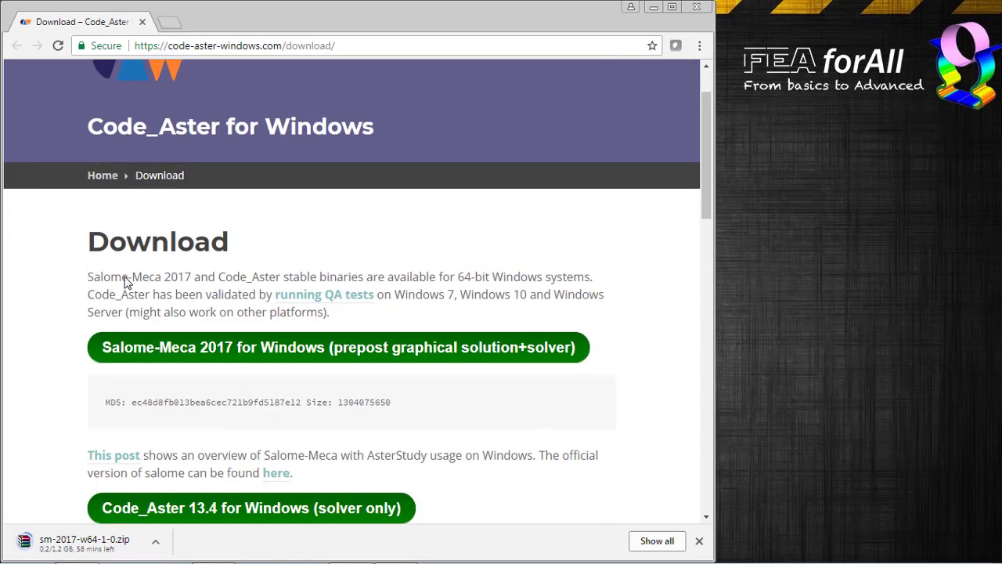
pyautogui.scroll(1, 125, 277)
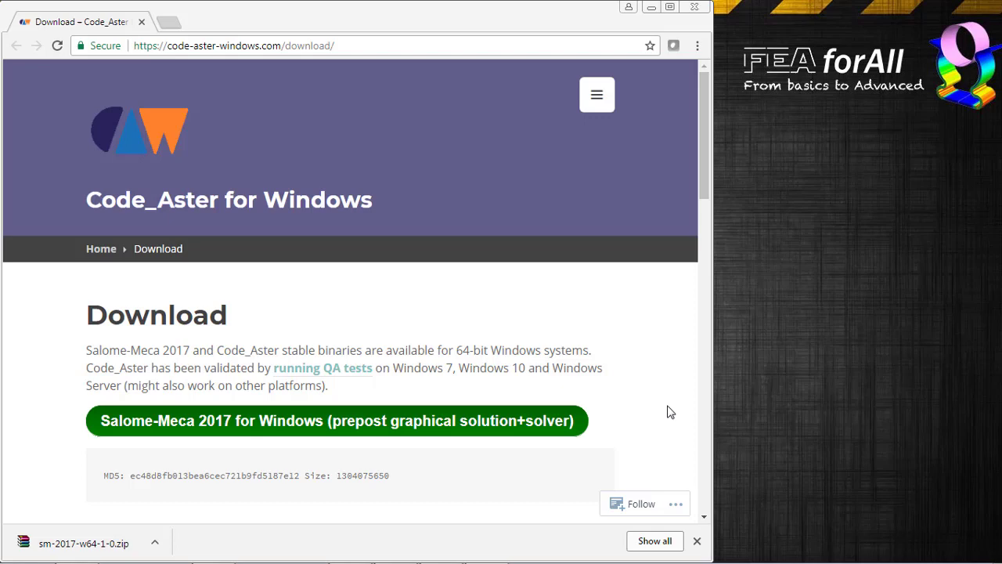
# Extract sm-2017-w64-1-0.zip with WinRAR to the Desktop, dismissing the licence reminder.
pyautogui.click(121, 543)
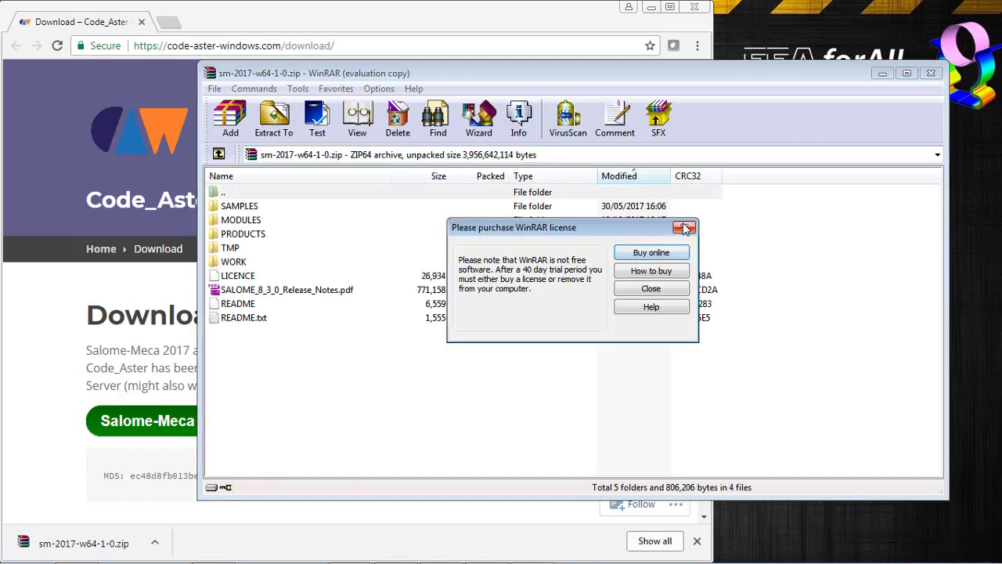
pyautogui.click(684, 228)
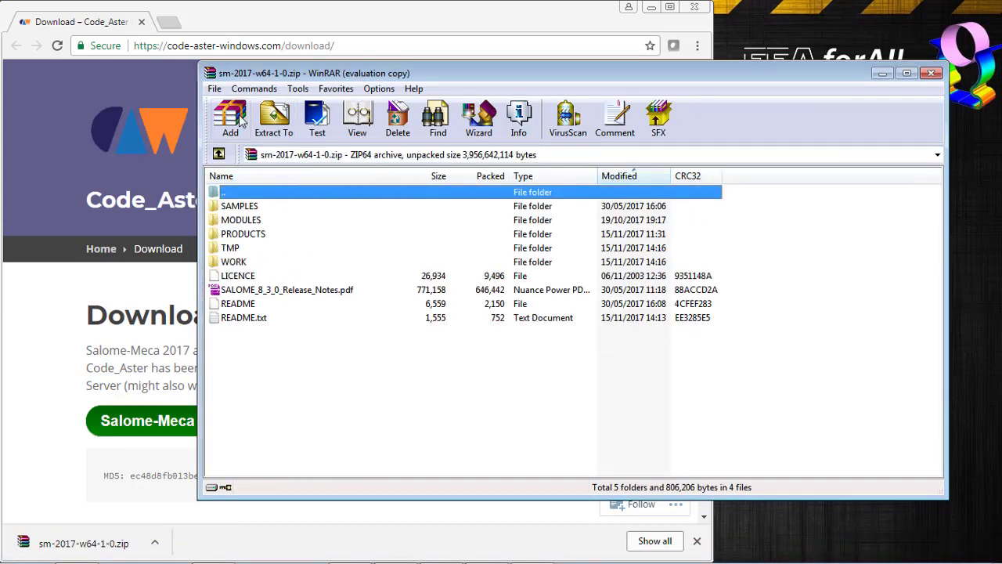
pyautogui.click(267, 117)
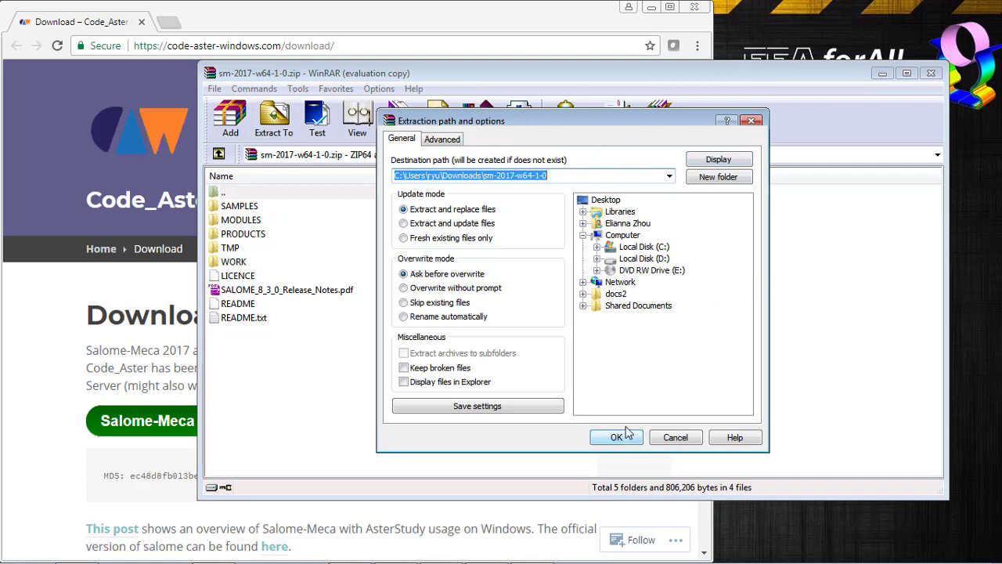
pyautogui.click(614, 200)
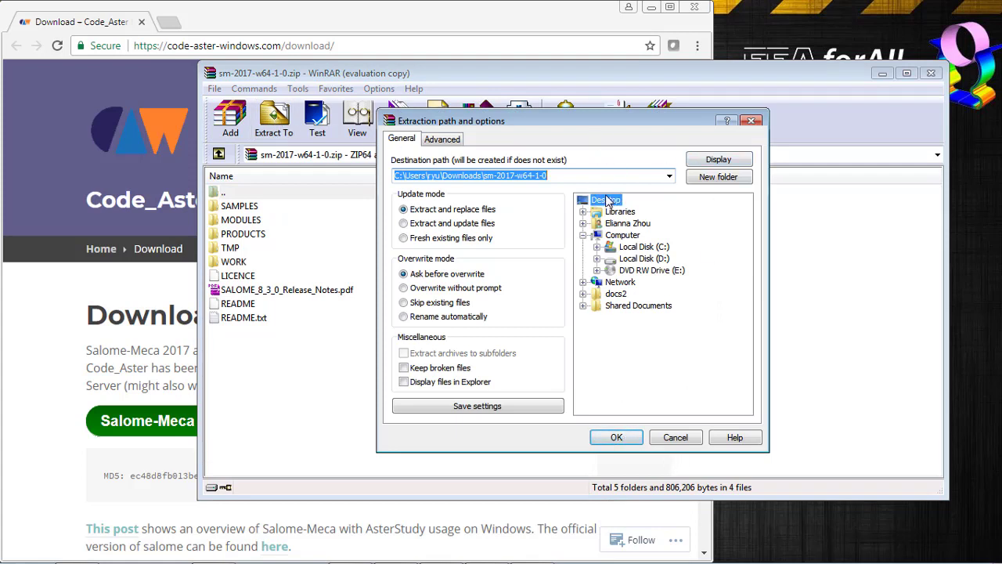
pyautogui.click(618, 437)
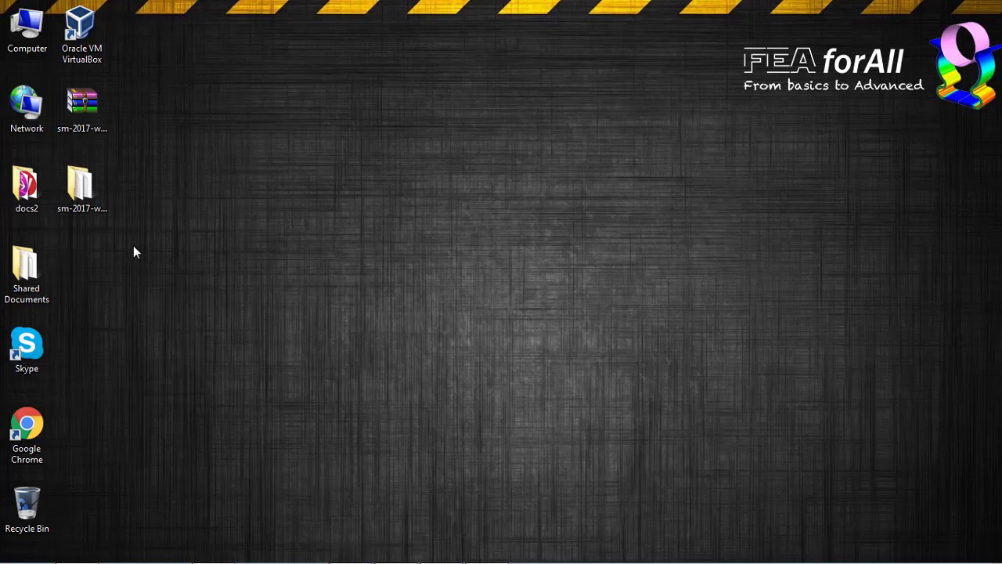
# Open the extracted sm-2017-w64-1-0 folder and browse its MODULES and PRODUCTS subfolders.
pyautogui.click(92, 195)
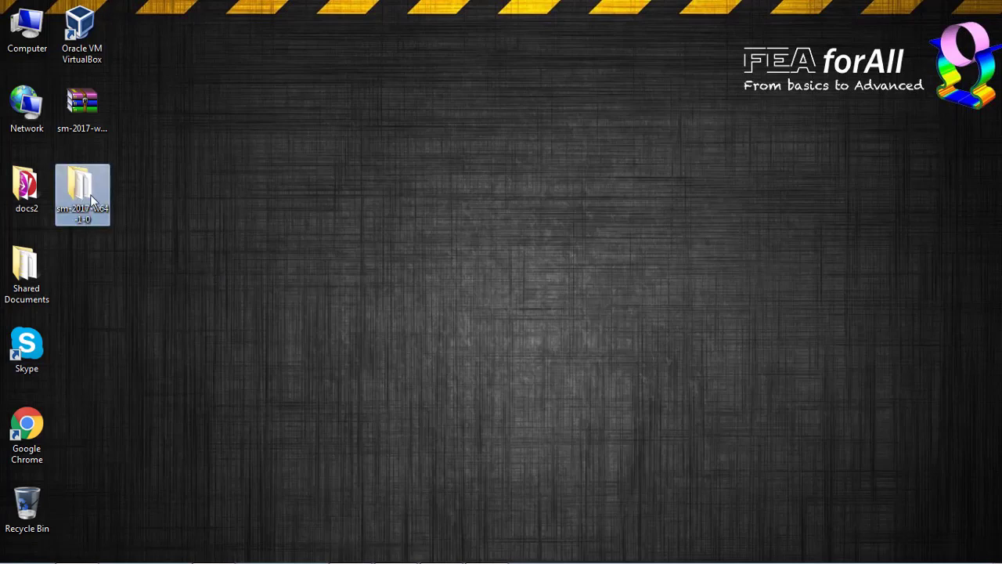
pyautogui.doubleClick(79, 202)
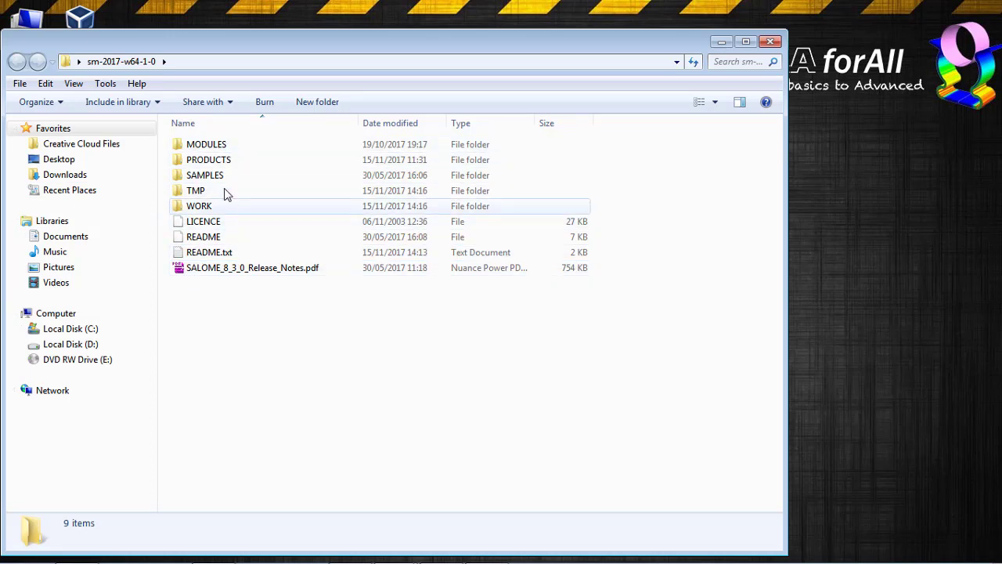
pyautogui.doubleClick(210, 146)
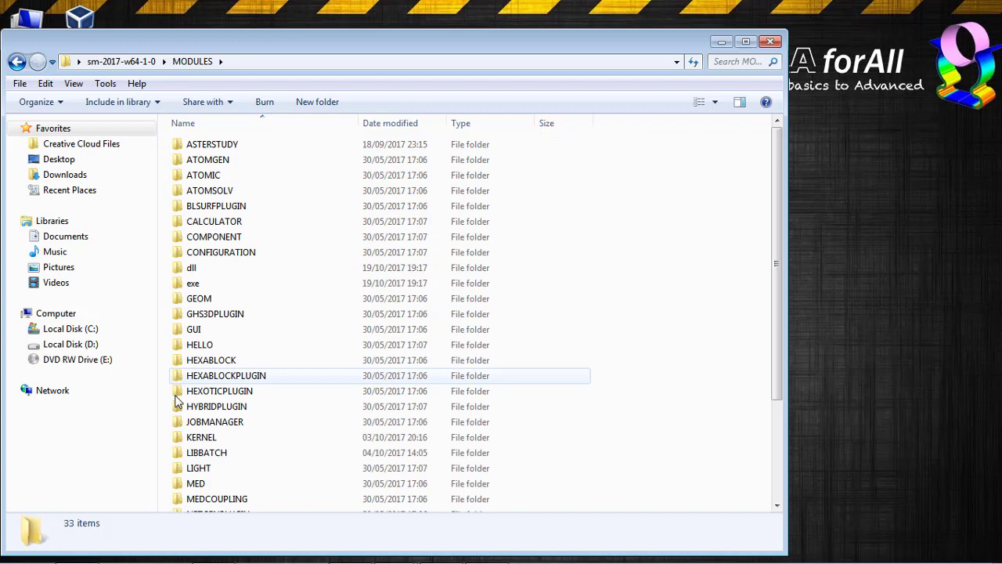
pyautogui.click(16, 61)
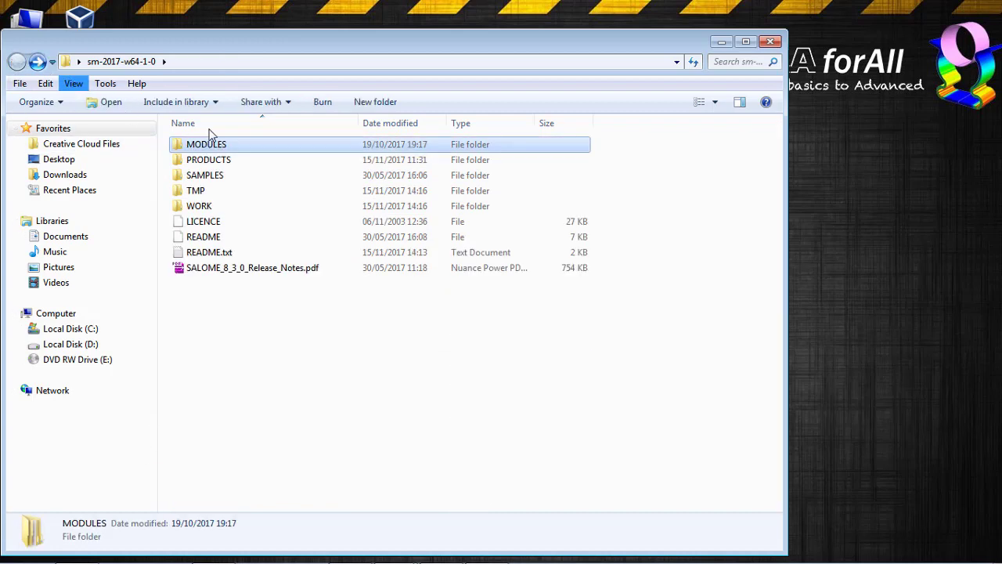
pyautogui.doubleClick(223, 161)
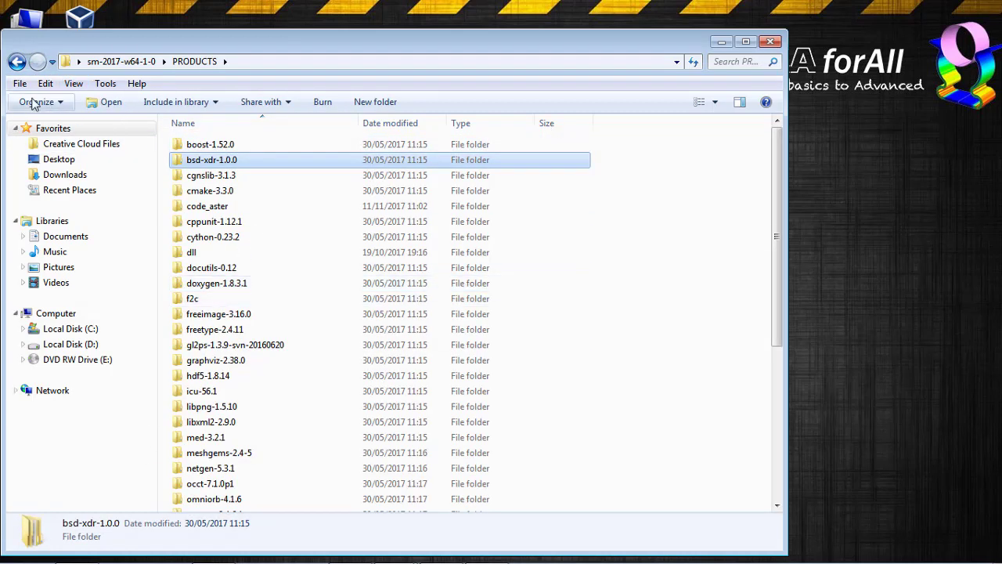
pyautogui.scroll(-5, 235, 162)
pyautogui.scroll(5, 235, 224)
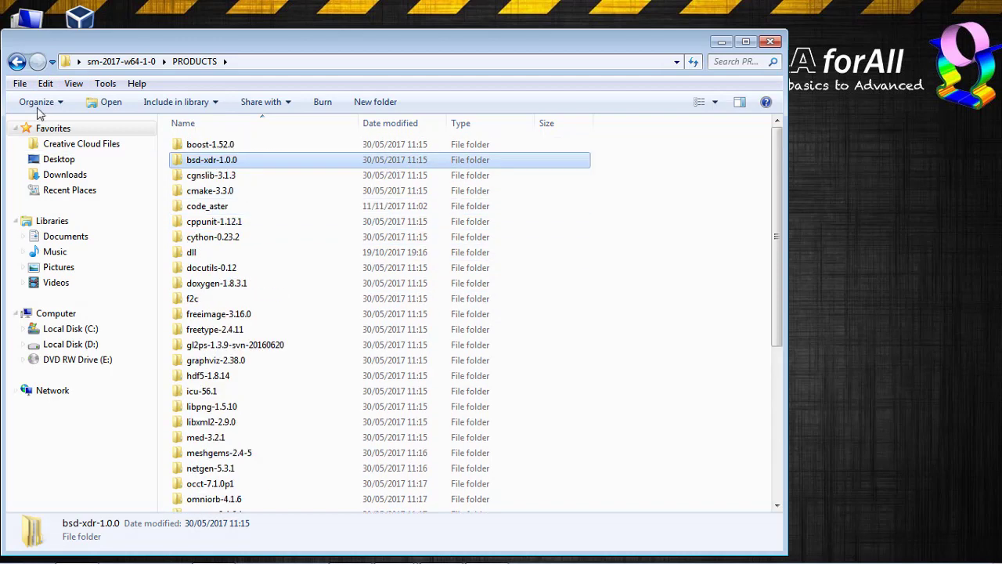
pyautogui.click(16, 61)
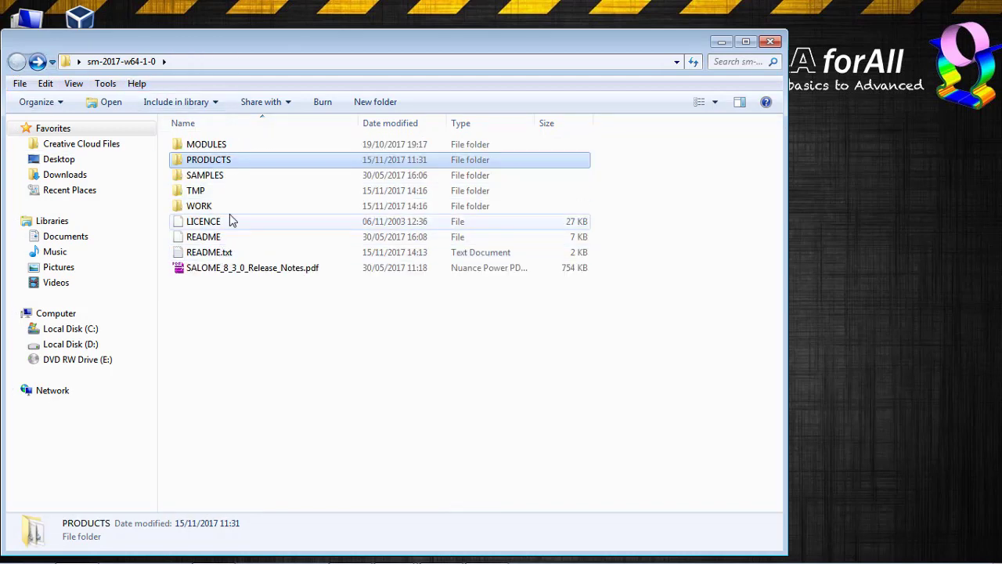
# Open README.txt in Notepad and widen the window so its lines no longer wrap.
pyautogui.doubleClick(231, 257)
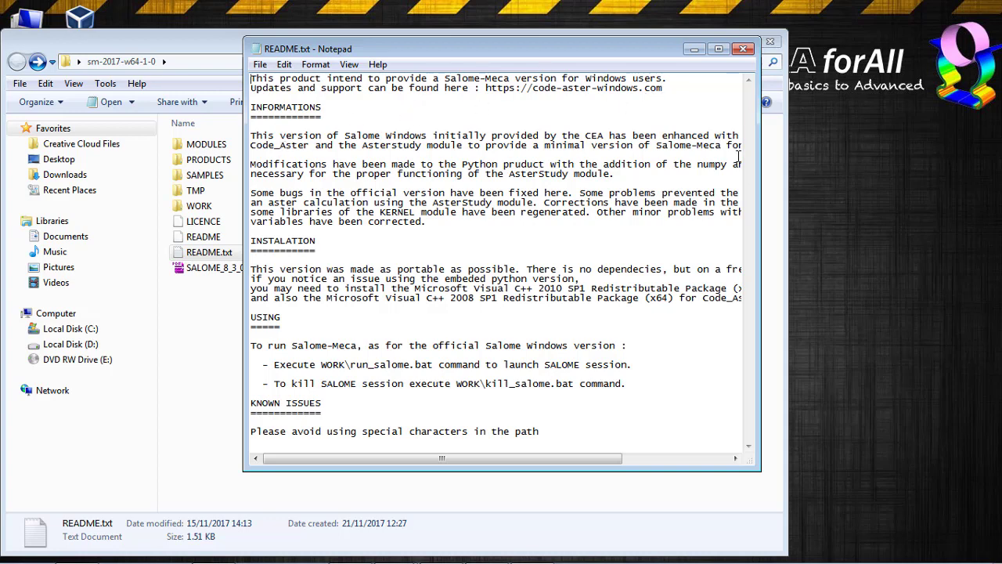
pyautogui.moveTo(761, 162); pyautogui.dragTo(944, 162)
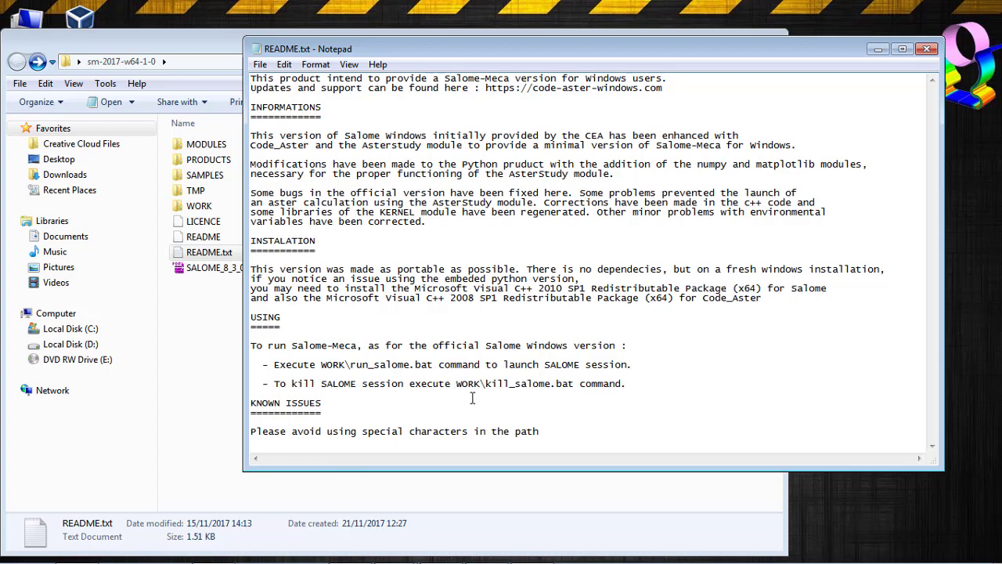
# Open sm-2017-w64-1-0\WORK to show run_salome.bat, kill_salome.bat and the other scripts.
pyautogui.click(208, 313)
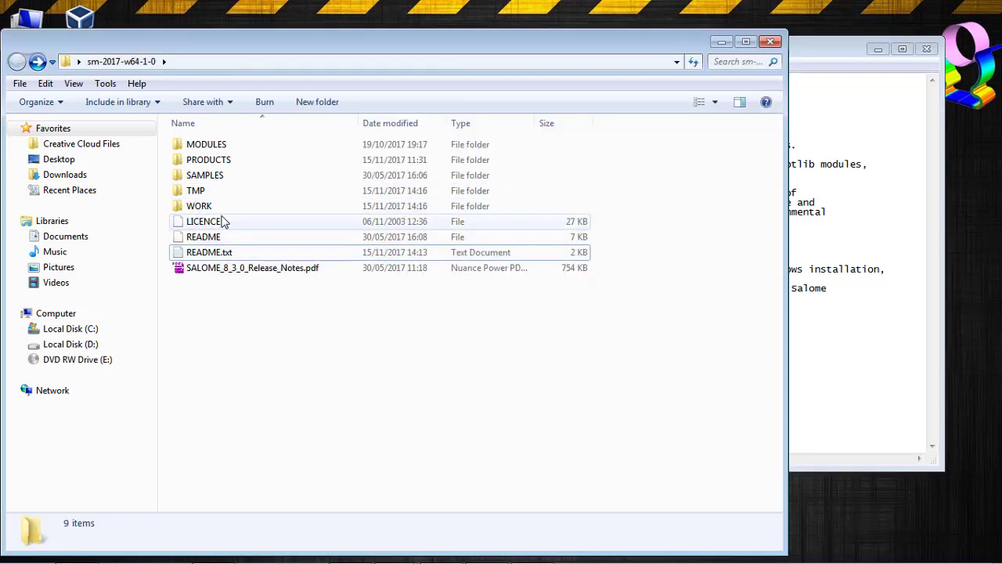
pyautogui.click(212, 210)
pyautogui.doubleClick(212, 210)
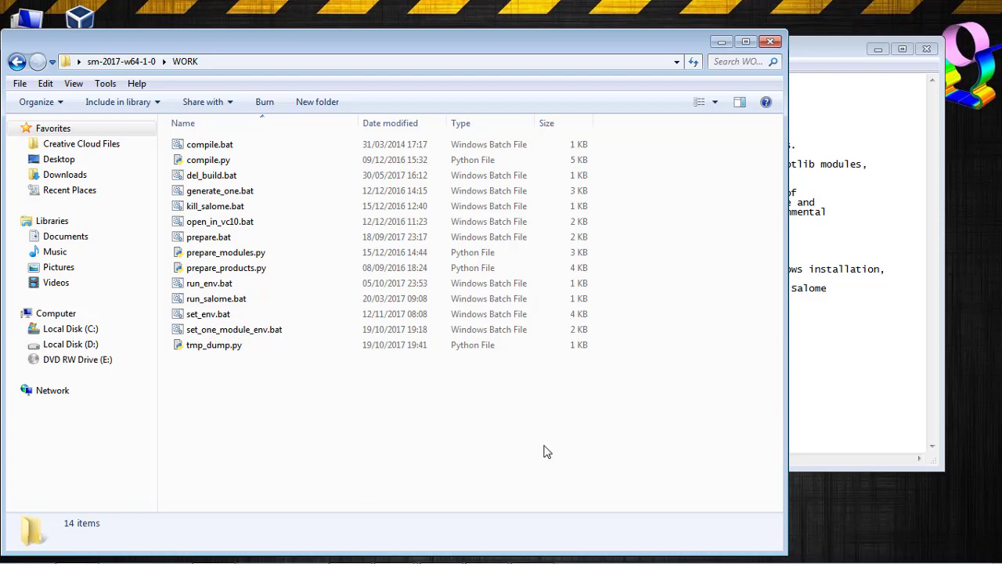
pyautogui.moveTo(258, 557)
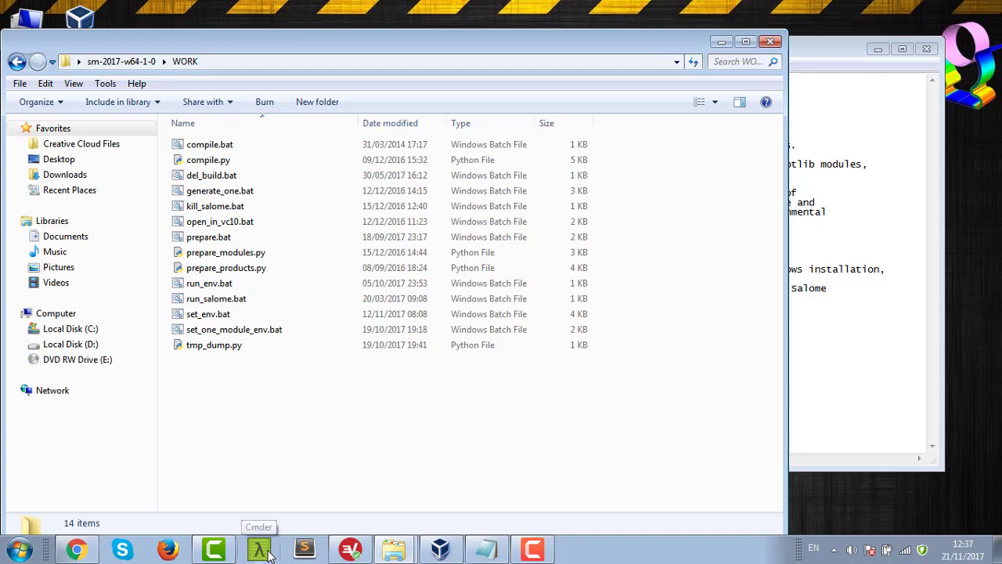
# Bring up Cmder at normal size and move it lower beside the WORK folder.
pyautogui.click(261, 553)
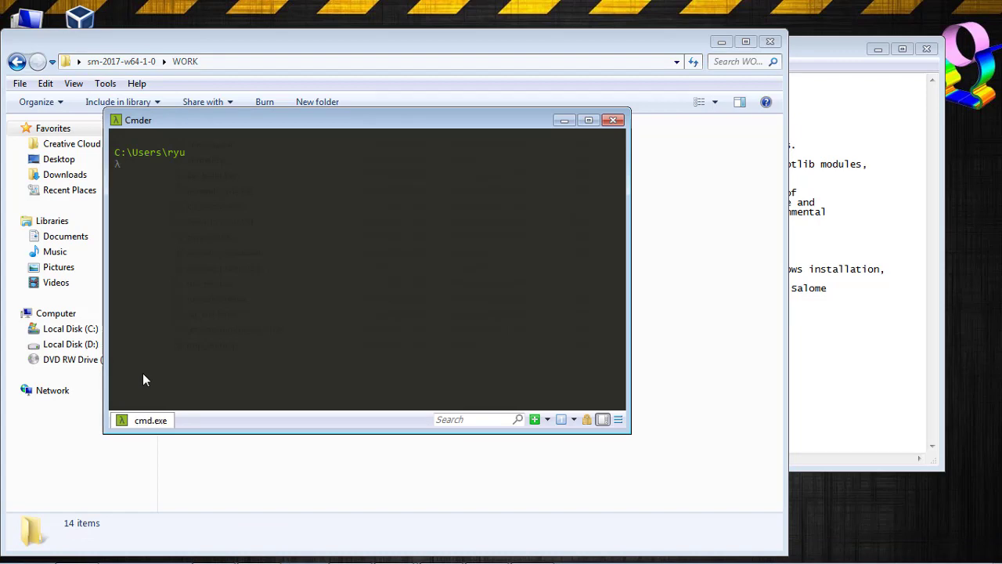
pyautogui.doubleClick(220, 122)
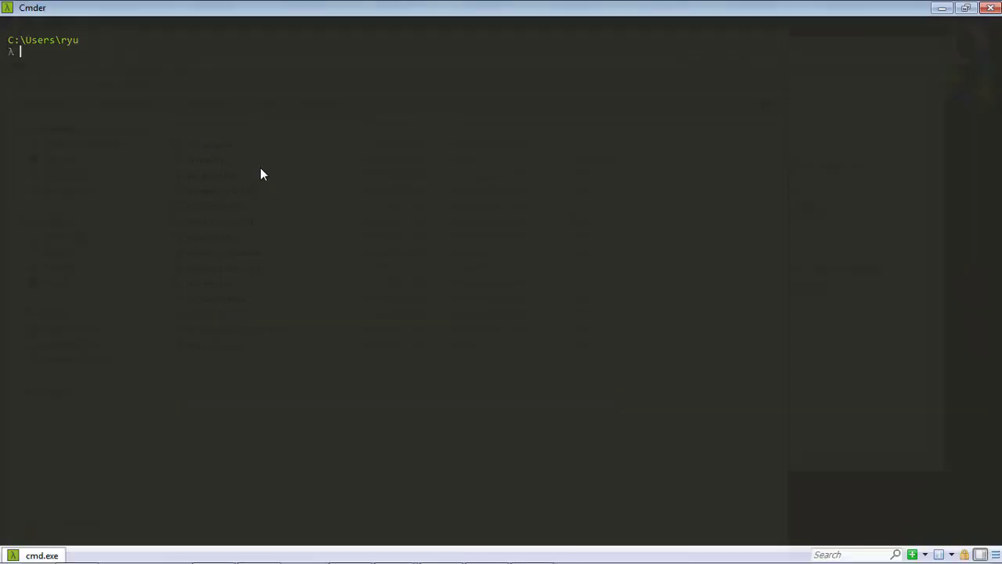
pyautogui.doubleClick(237, 15)
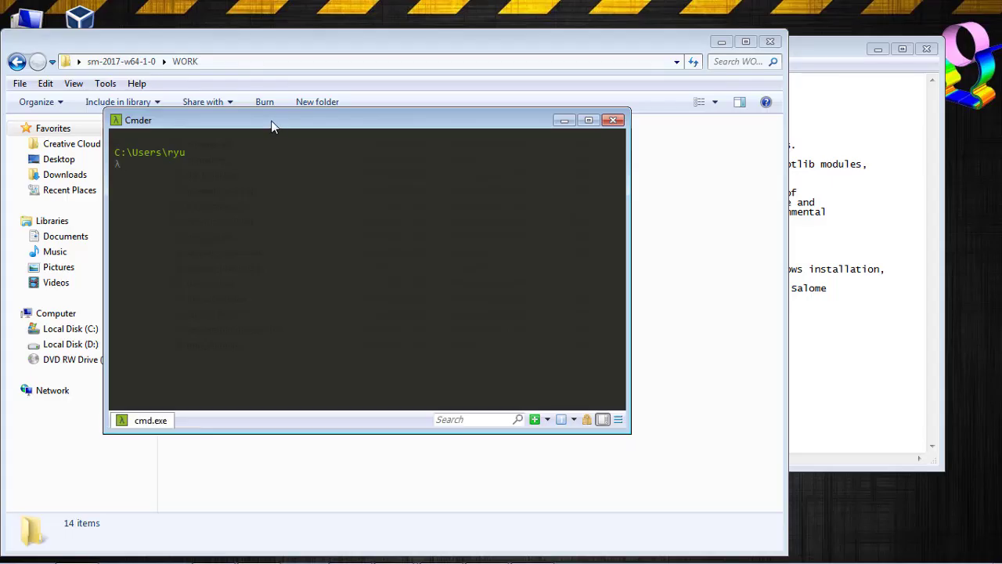
pyautogui.moveTo(274, 123); pyautogui.dragTo(249, 222)
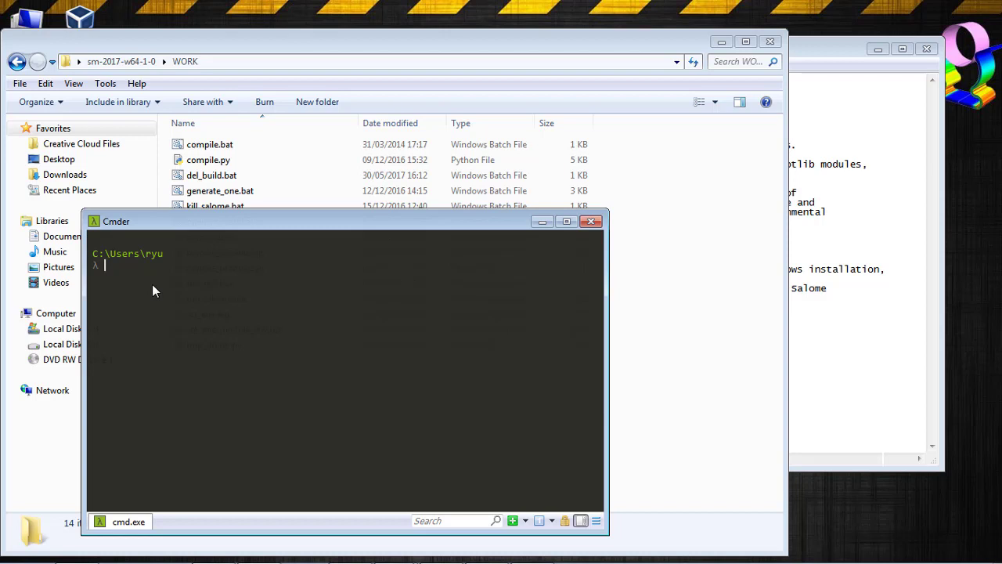
# Run dir to list the home folder's 6 files and 42 directories.
pyautogui.write('dir')
pyautogui.press('Return')
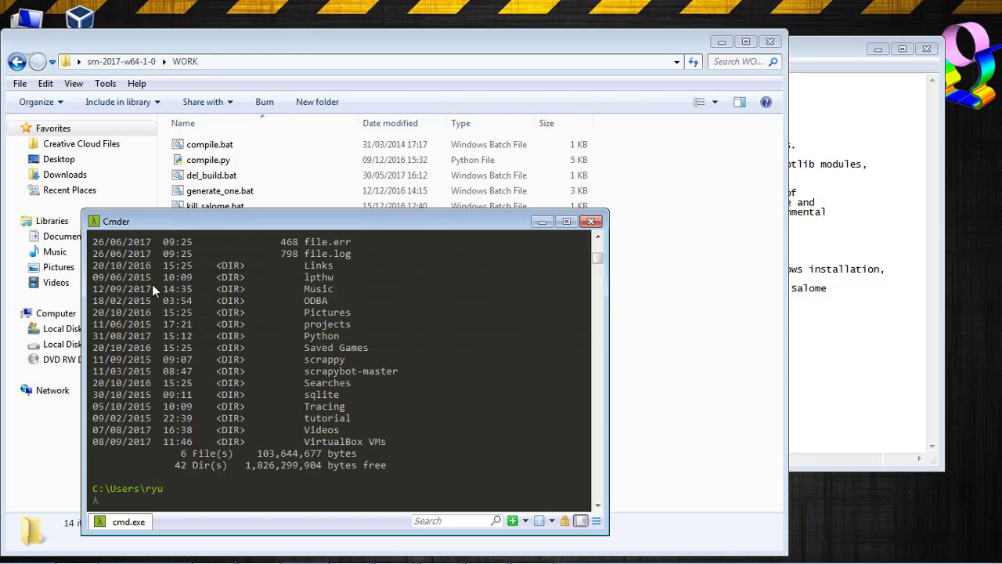
pyautogui.scroll(3, 404, 360)
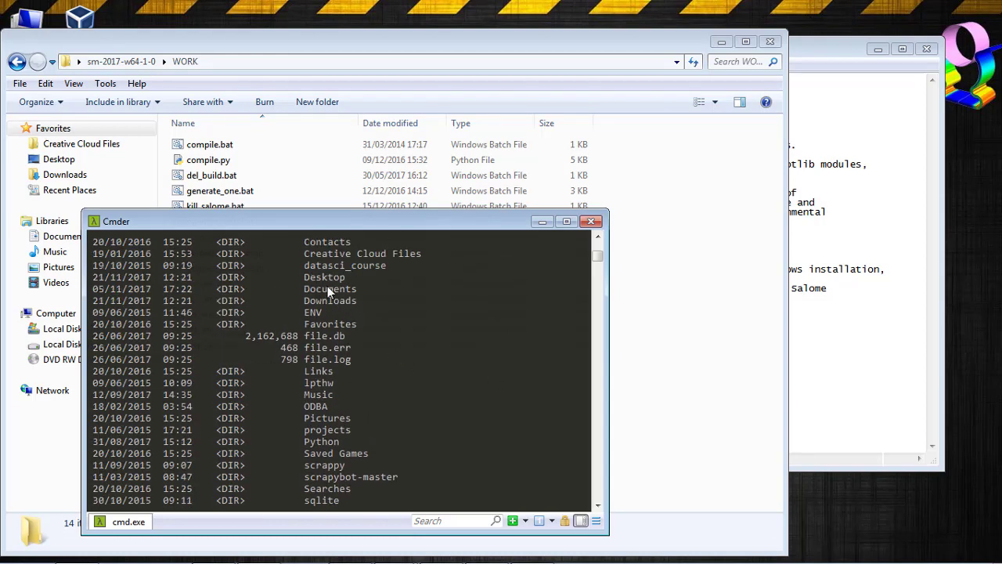
pyautogui.scroll(-8, 326, 286)
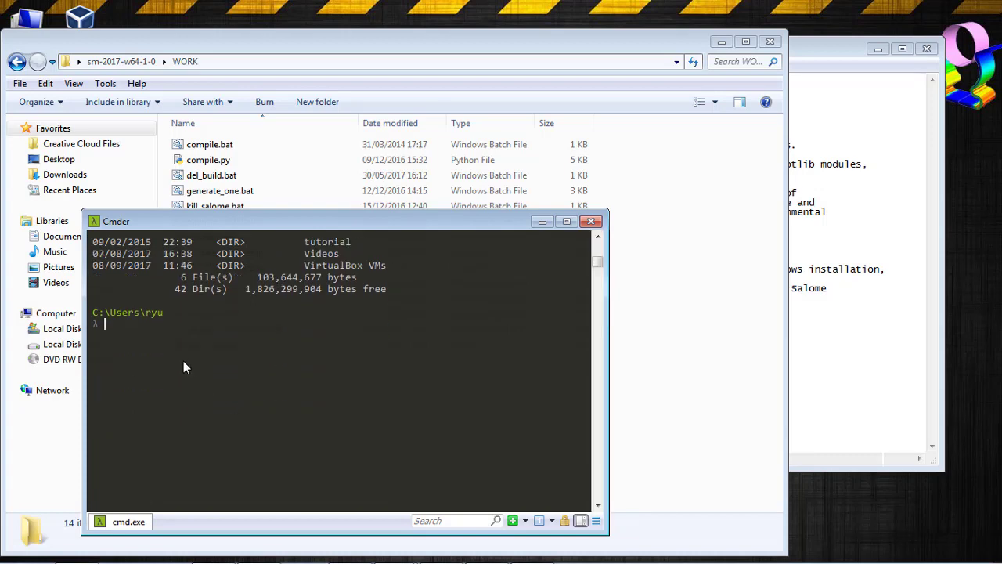
pyautogui.scroll(1, 187, 360)
# Change directory into Desktop\sm-2017-w64-1-0\WORK.
pyautogui.write('cd')
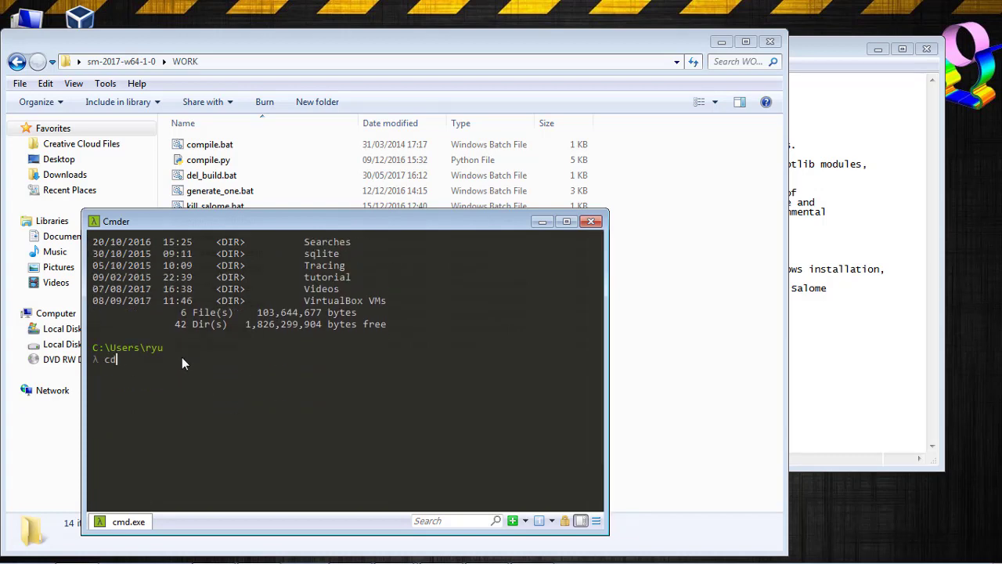
pyautogui.write(' Desktop')
pyautogui.press('Return')
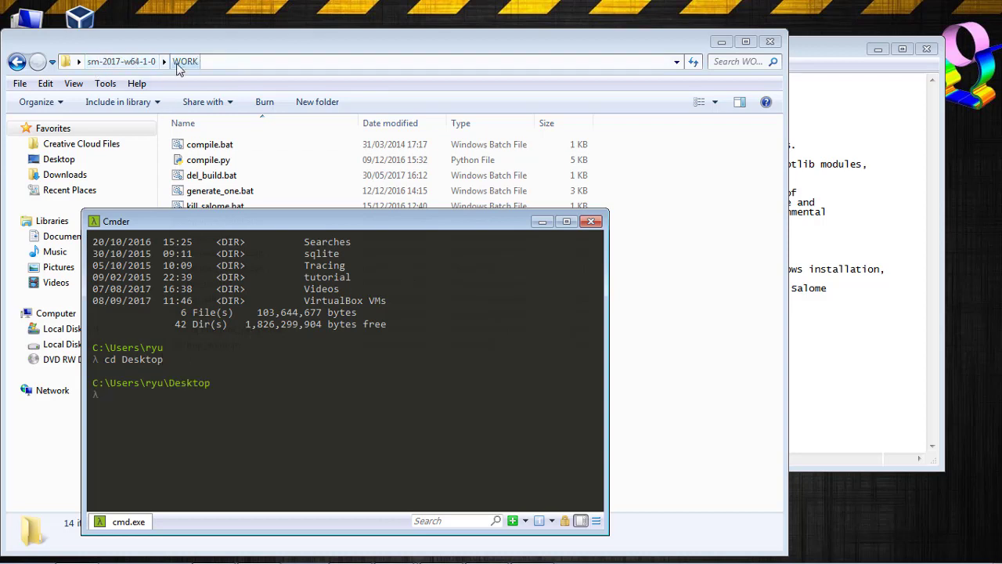
pyautogui.write('cd sm-2017-')
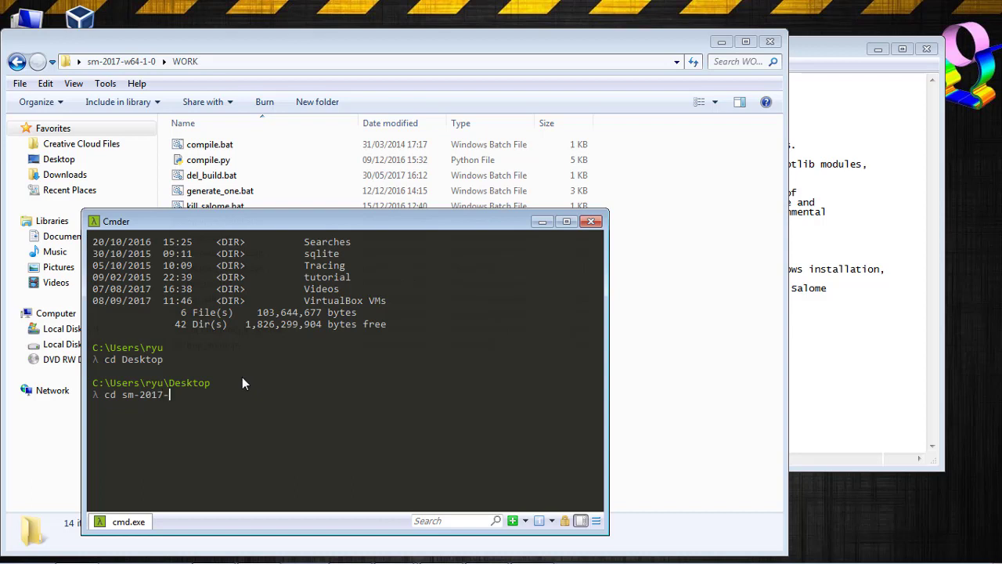
pyautogui.write('w64-1-0')
pyautogui.press('Return')
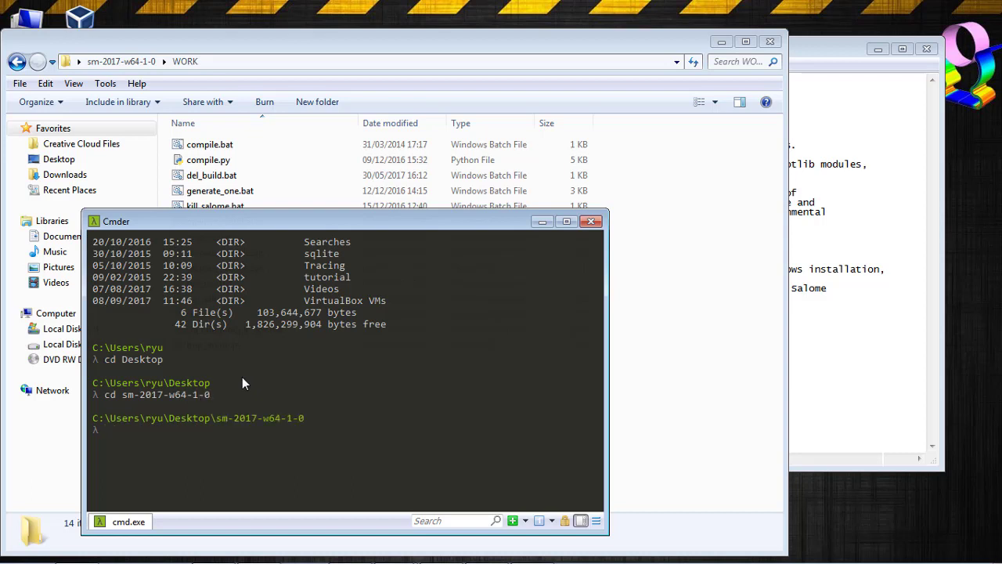
pyautogui.write('cd WORK')
pyautogui.press('Return')
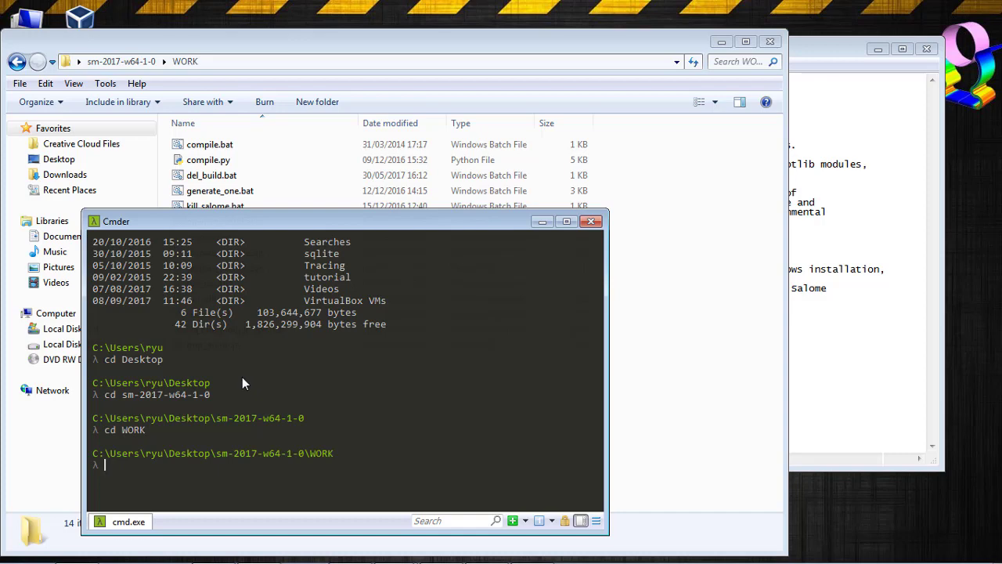
# Check the README instructions, then run run_salome to launch SALOME 8.3.0.
pyautogui.click(799, 274)
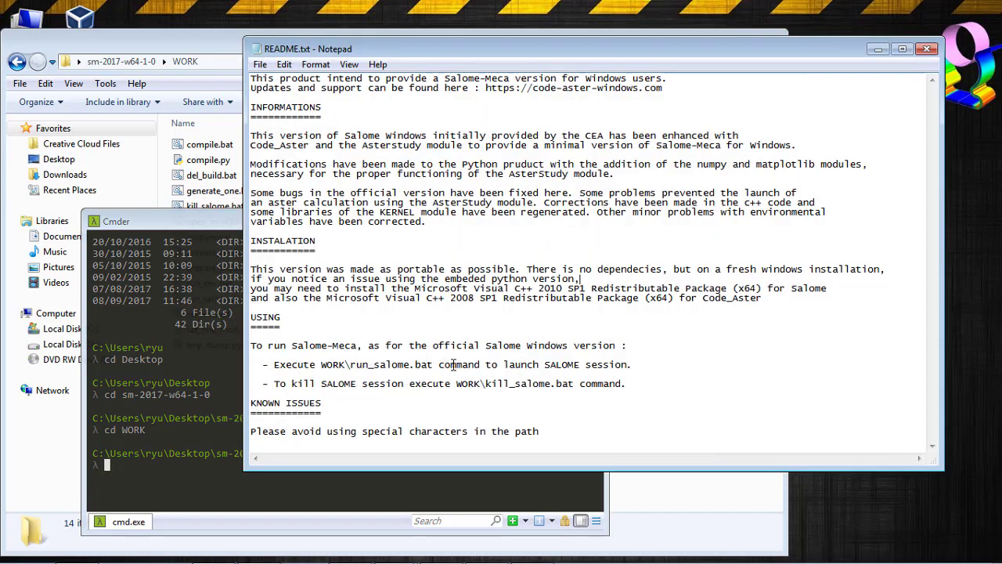
pyautogui.click(199, 478)
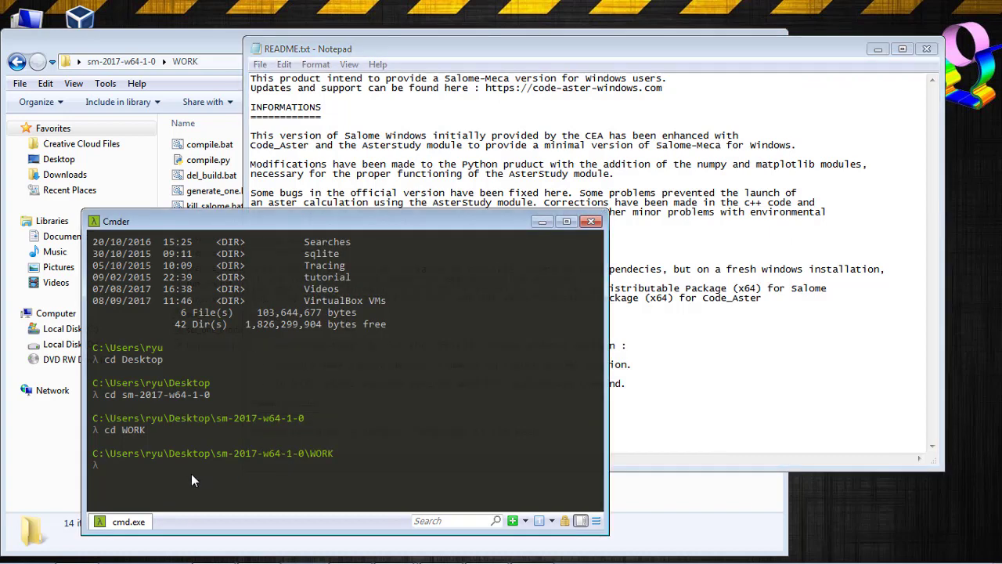
pyautogui.write('run_salome.bat')
pyautogui.press('Return')
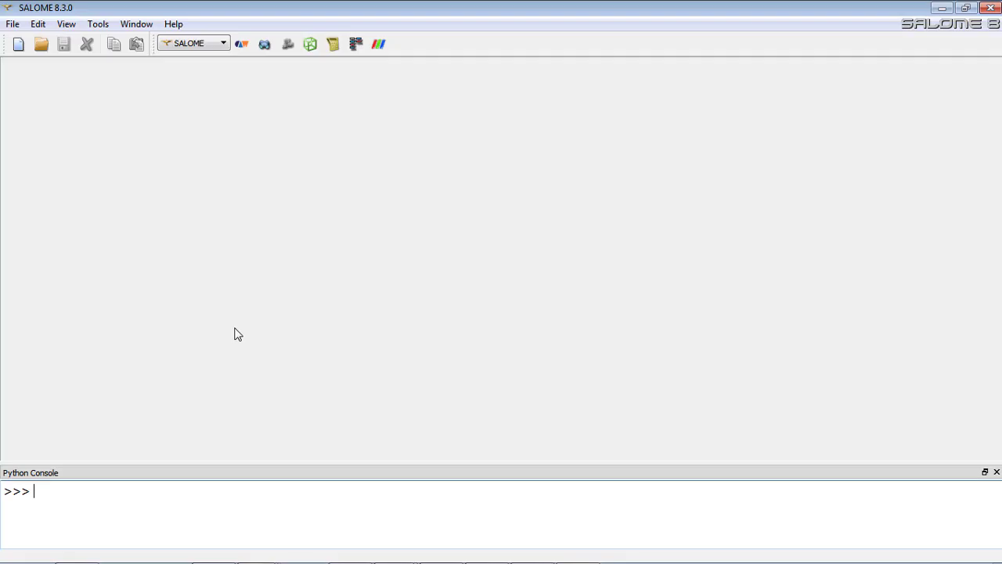
# Un-maximize the SALOME 8.3.0 window and place the caret in its Python console.
pyautogui.moveTo(196, 9); pyautogui.dragTo(316, 25)
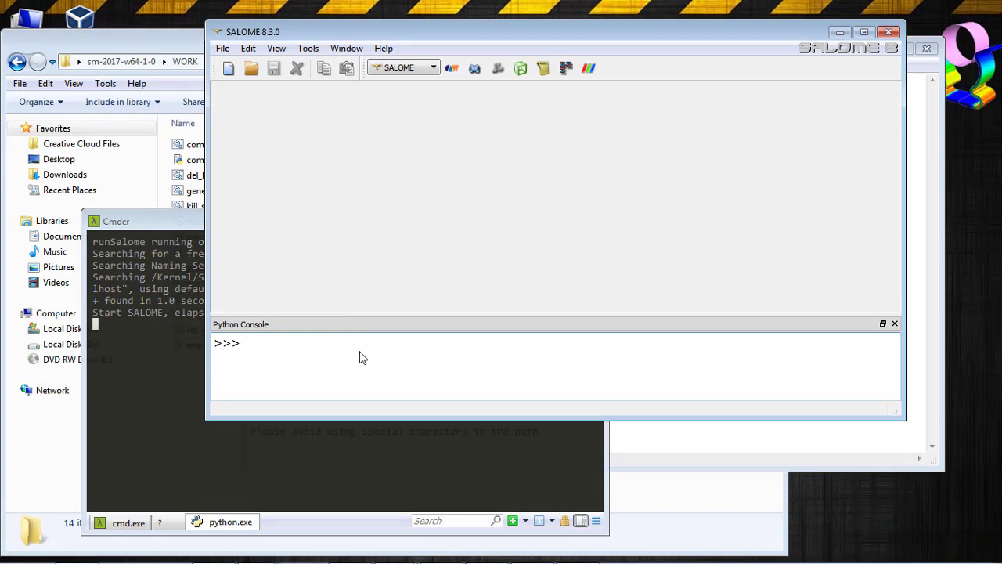
pyautogui.click(392, 370)
# Activate Geometry in a new Study1 and maximize the SALOME window.
pyautogui.click(398, 68)
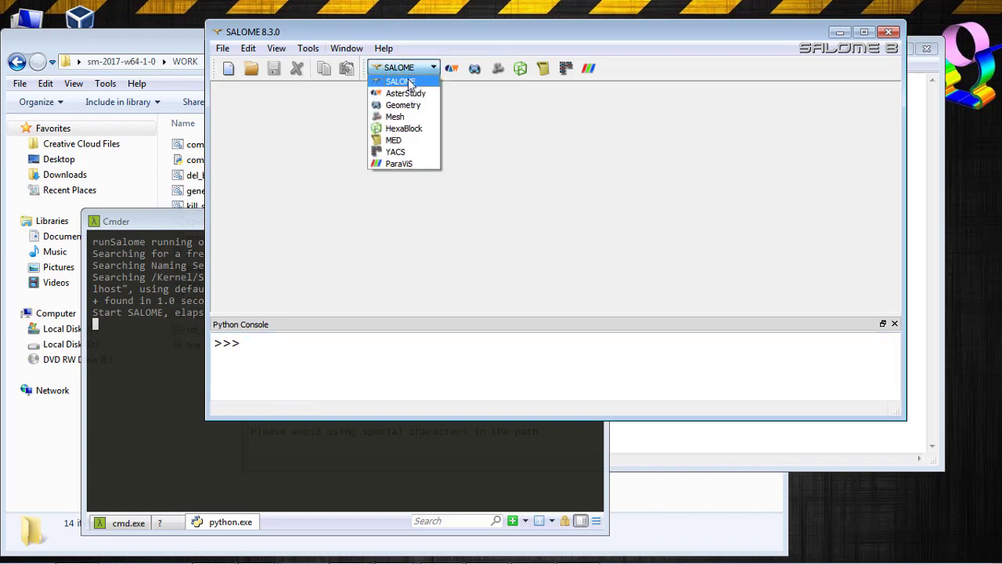
pyautogui.click(403, 105)
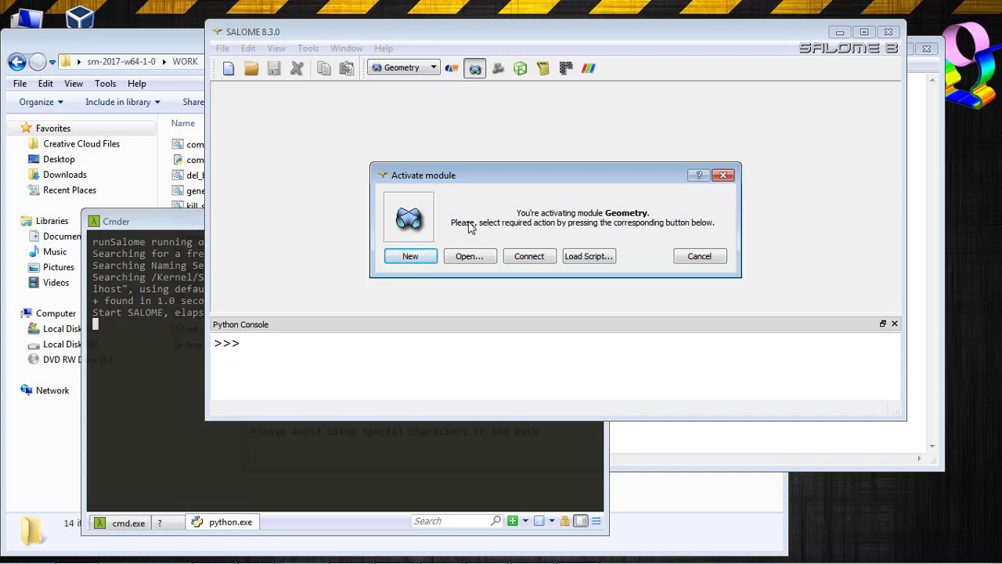
pyautogui.click(410, 257)
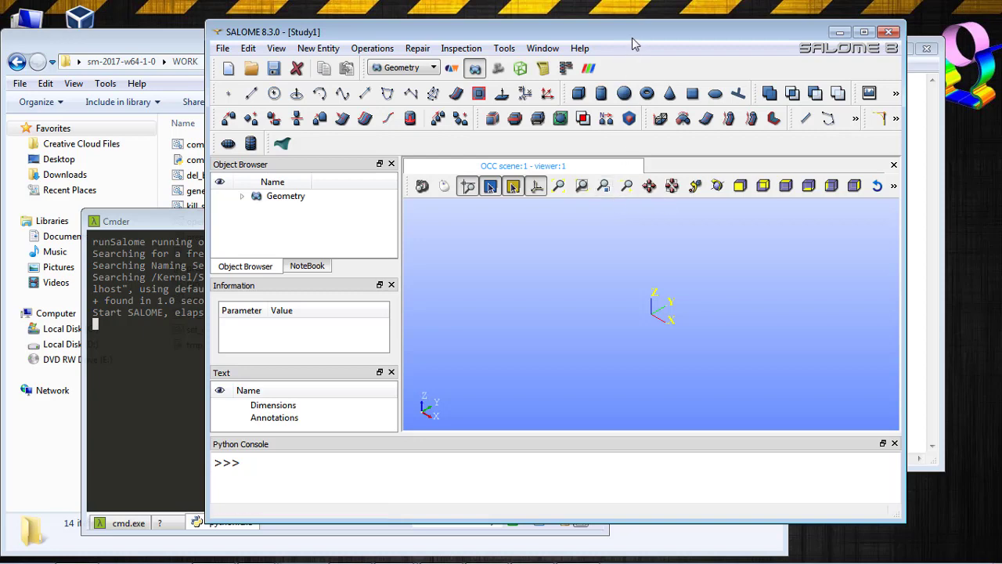
pyautogui.doubleClick(636, 41)
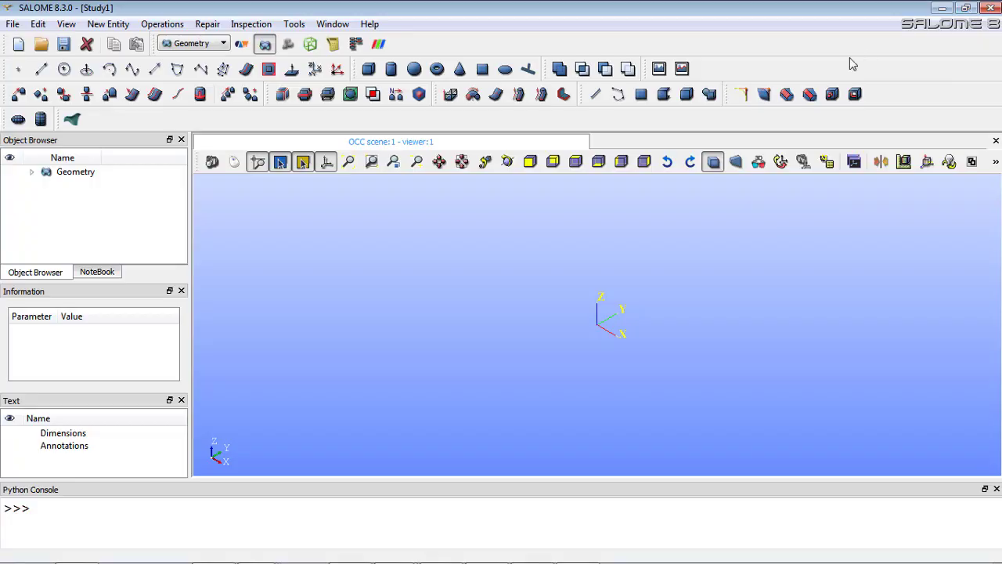
# Restore the SALOME window with Super+Down and reposition it on the desktop.
pyautogui.press('super+Down')
pyautogui.moveTo(626, 36)
pyautogui.mouseDown()
pyautogui.moveTo(684, 48)
pyautogui.moveTo(611, 34)
pyautogui.mouseUp()
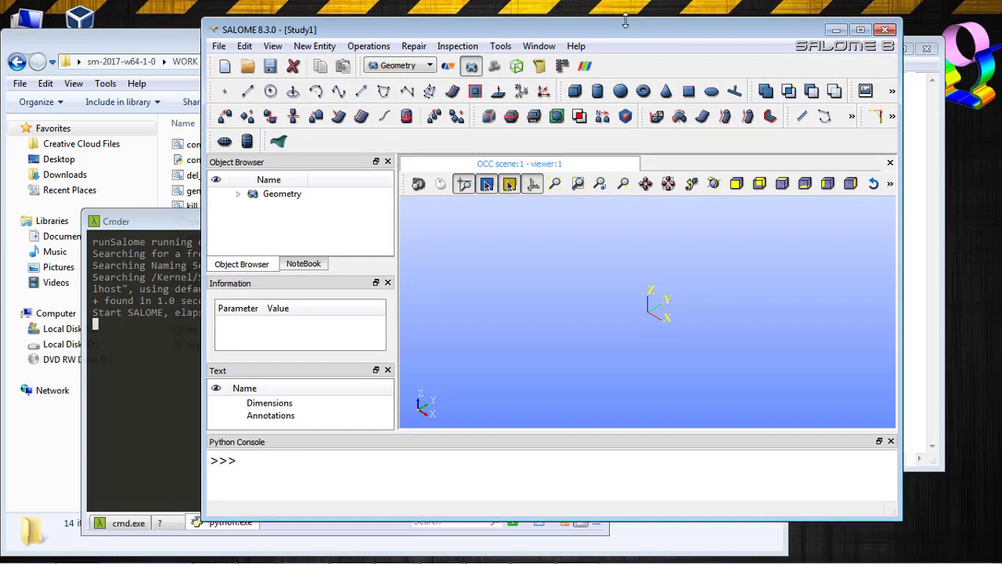